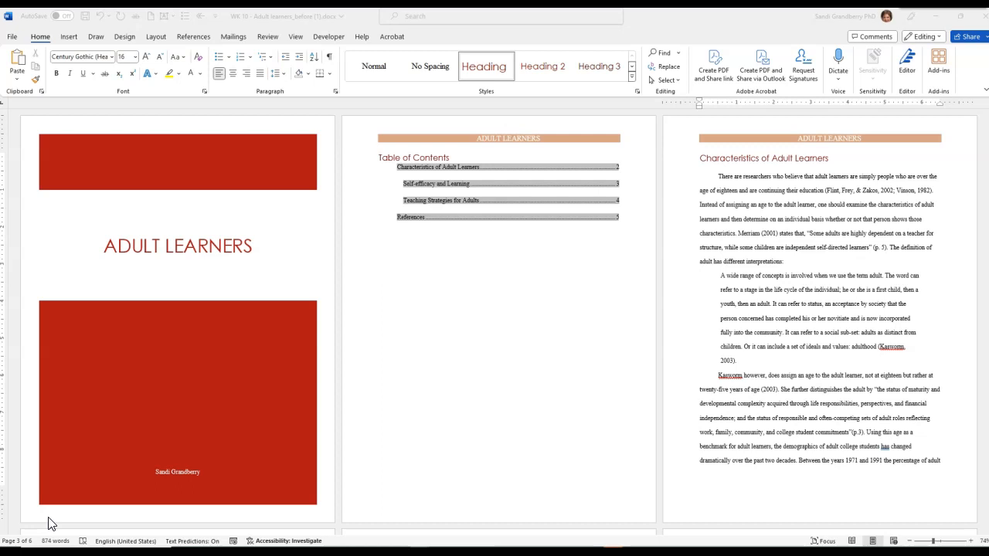
Open the Table of Contents page's footer and set the page number format to lowercase Roman numerals (i, ii, iii)
{"action": "left_click", "coordinate": [179, 366]}
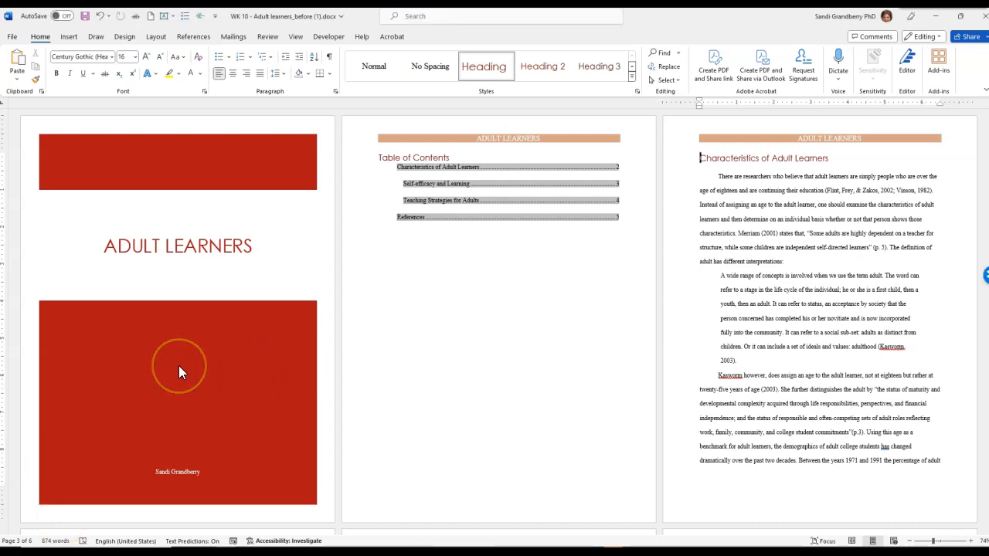
{"action": "left_click", "coordinate": [459, 339]}
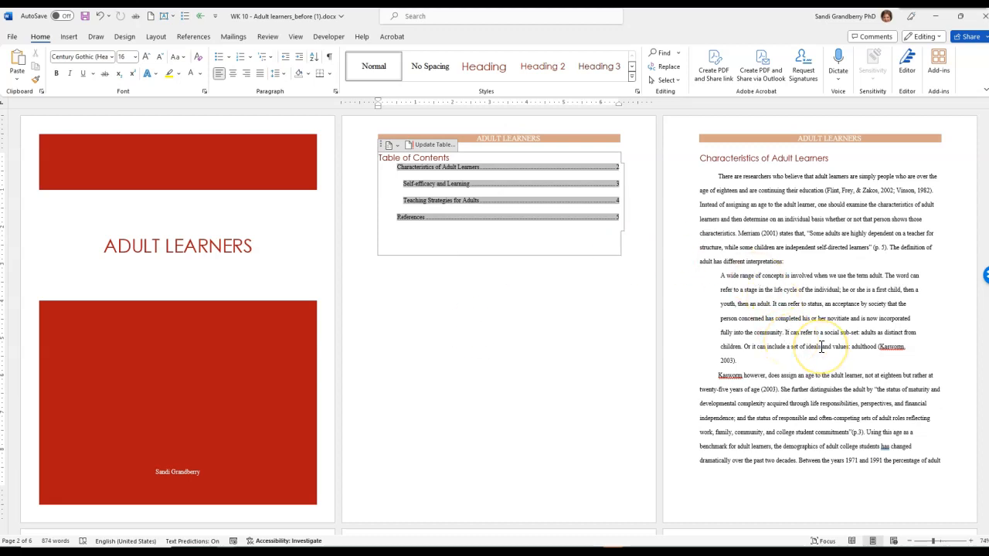
{"action": "double_click", "coordinate": [444, 506]}
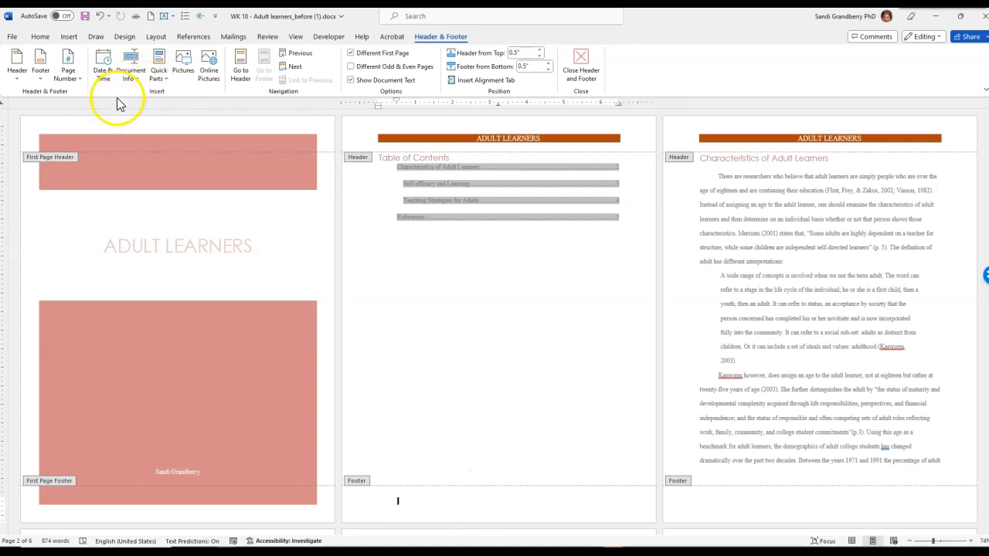
{"action": "left_click", "coordinate": [70, 86]}
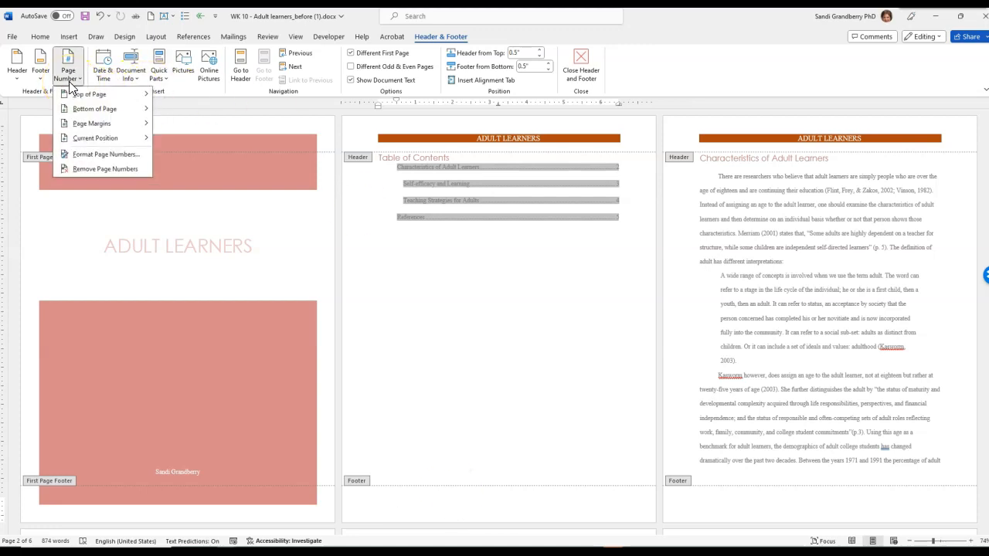
{"action": "left_click", "coordinate": [81, 154]}
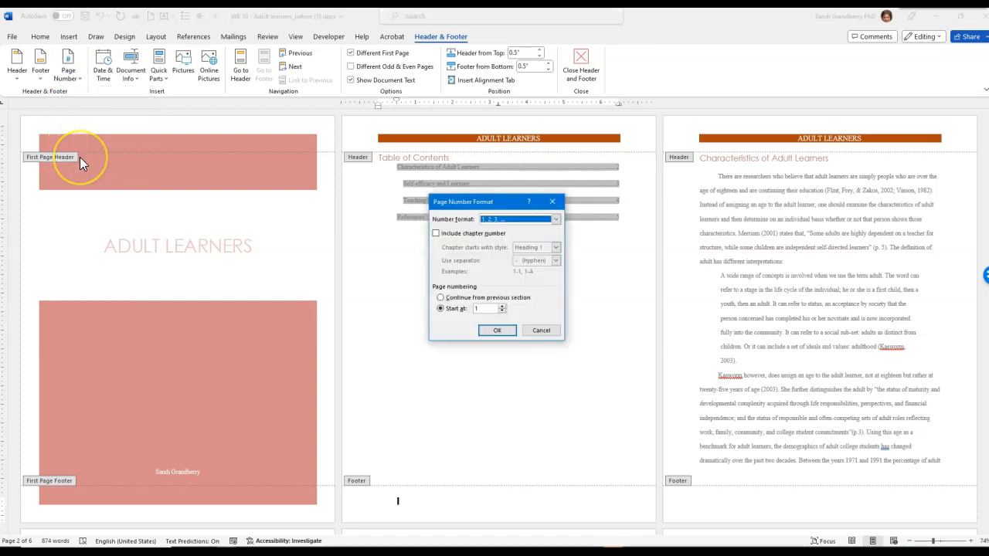
{"action": "left_click", "coordinate": [555, 219]}
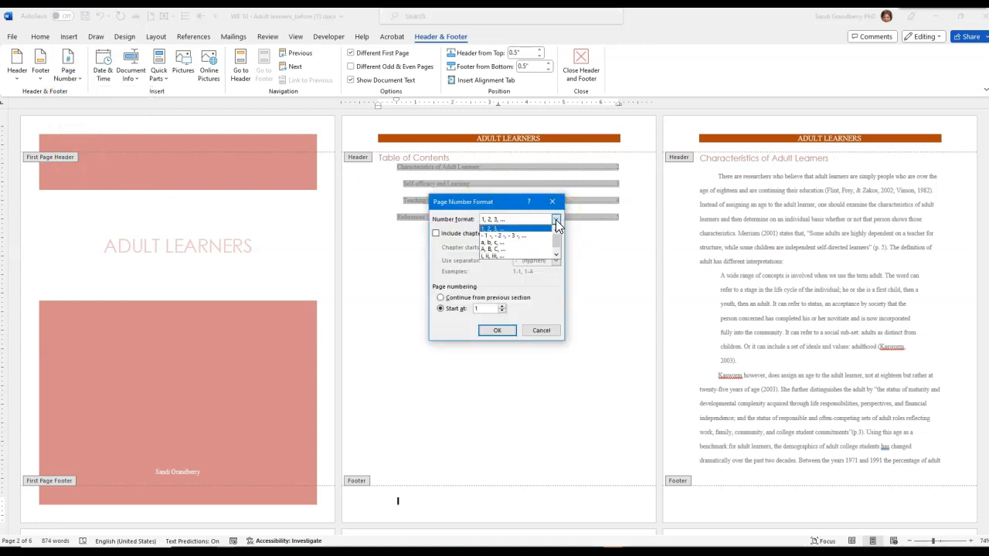
{"action": "left_click", "coordinate": [510, 257]}
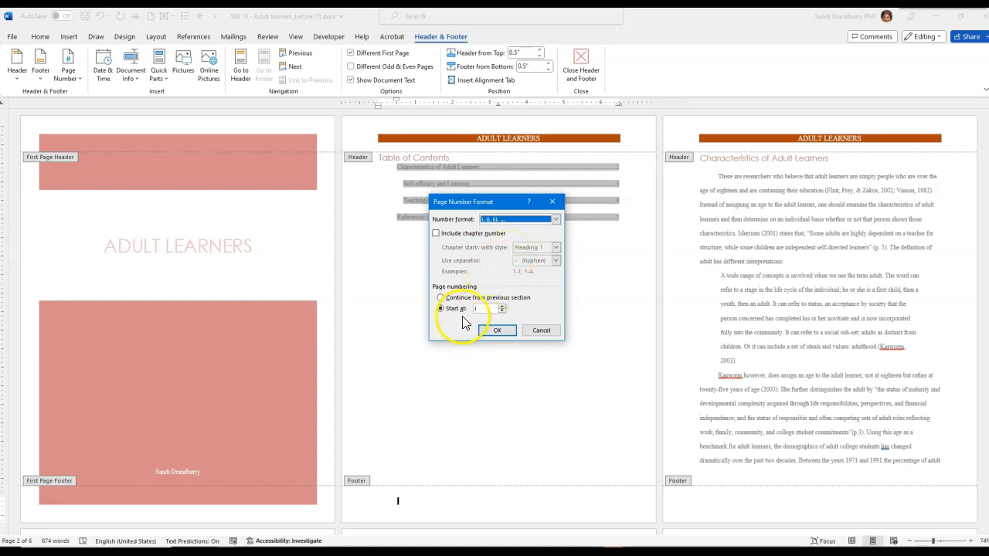
{"action": "left_click", "coordinate": [495, 332]}
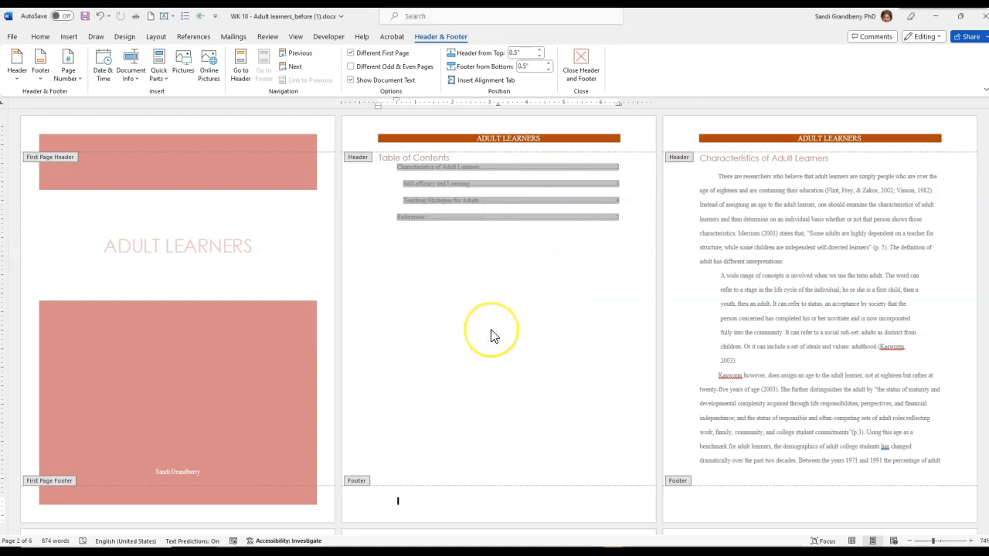
Insert a Plain Number page number at the current position in the Table of Contents page's footer
{"action": "left_click", "coordinate": [71, 71]}
{"action": "left_click", "coordinate": [96, 136]}
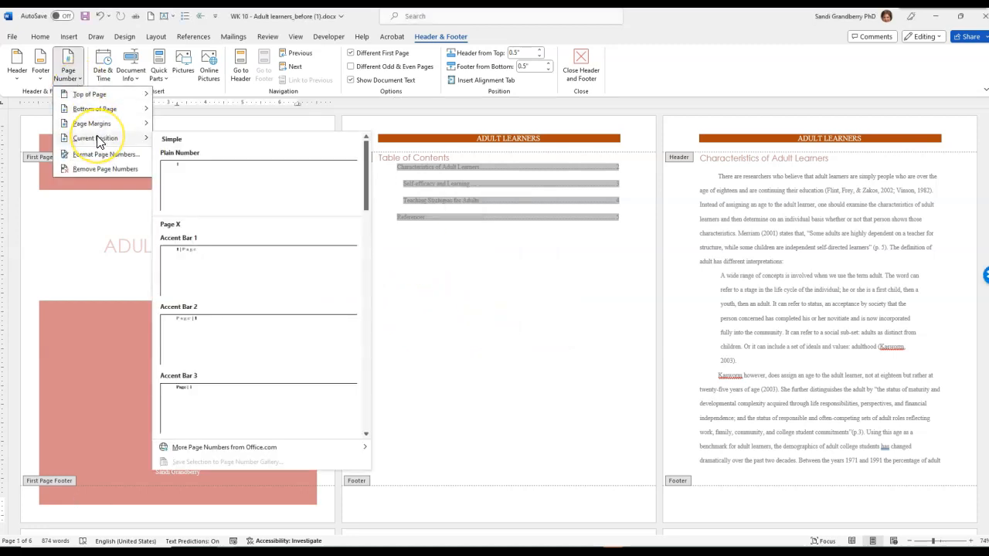
{"action": "left_click", "coordinate": [174, 158]}
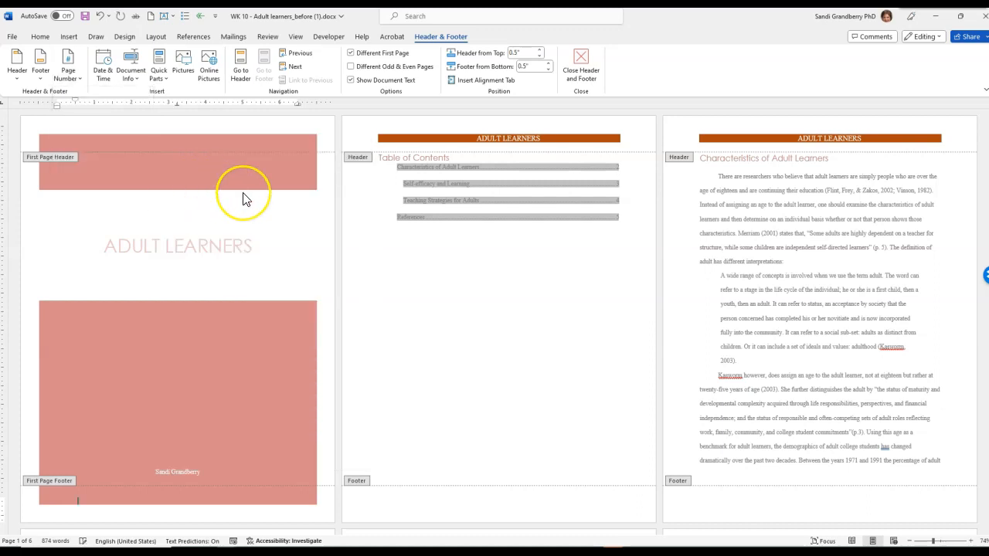
{"action": "left_click", "coordinate": [378, 499]}
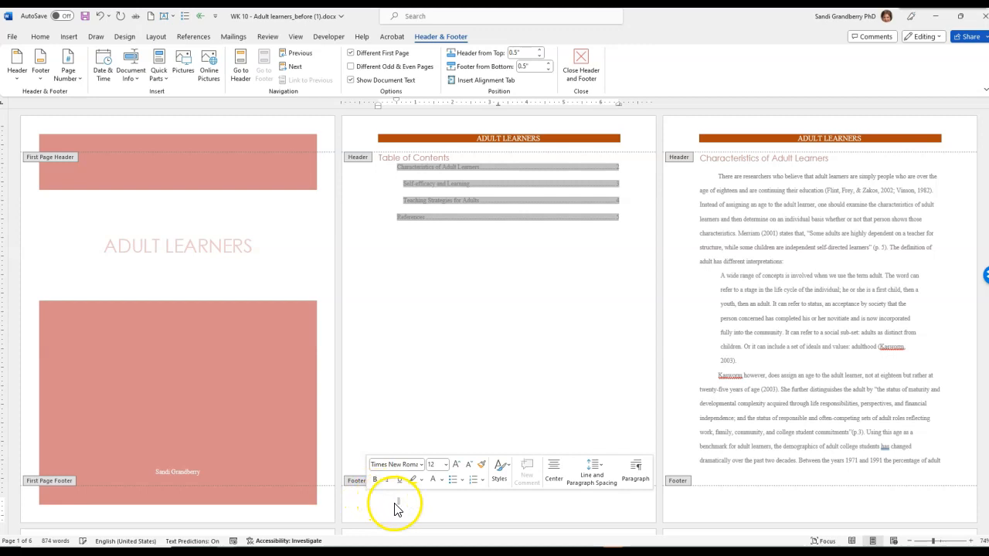
{"action": "left_click", "coordinate": [68, 68]}
{"action": "mouse_move", "coordinate": [93, 146]}
{"action": "left_click", "coordinate": [159, 165]}
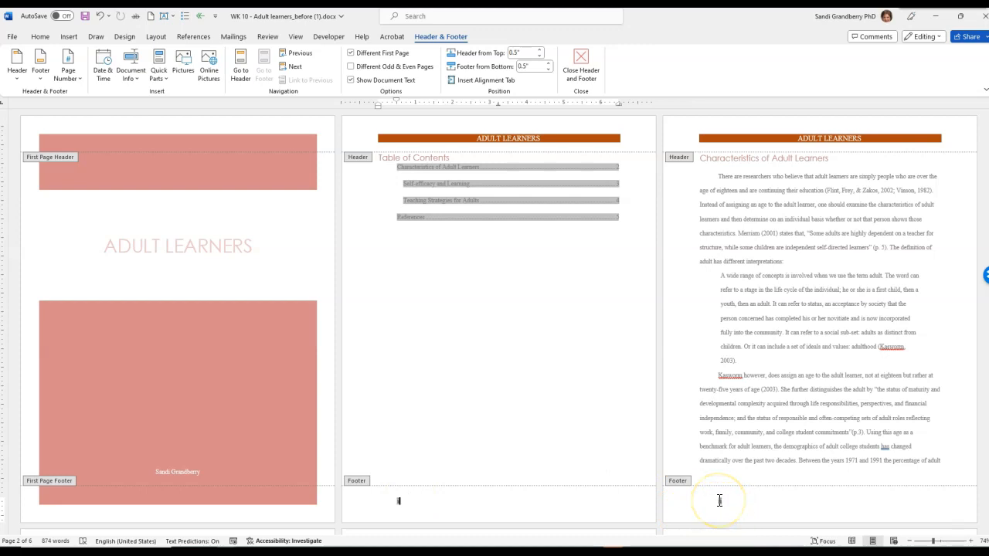
Change the format of the page number in the third page's footer to 1, 2, 3
{"action": "double_click", "coordinate": [725, 501]}
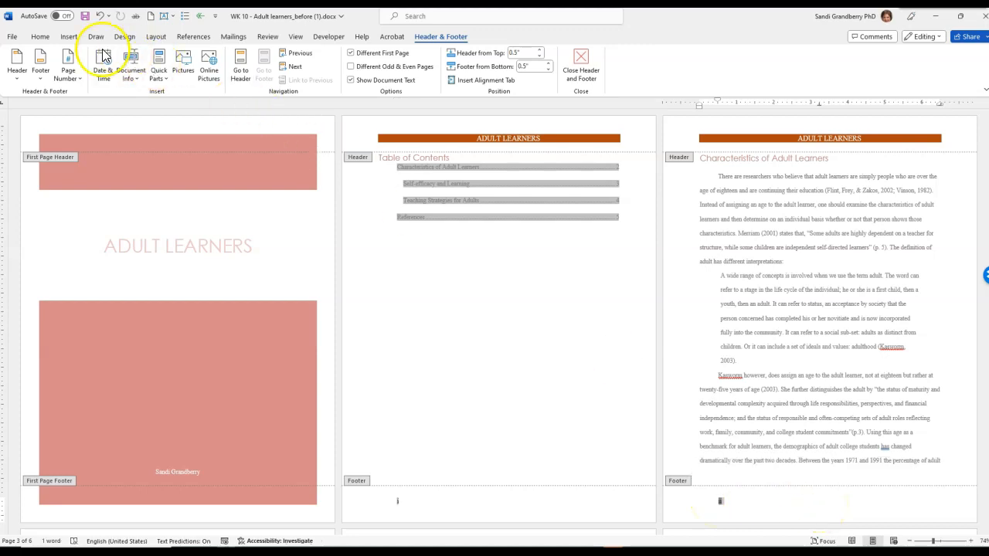
{"action": "left_click", "coordinate": [68, 71]}
{"action": "left_click", "coordinate": [100, 154]}
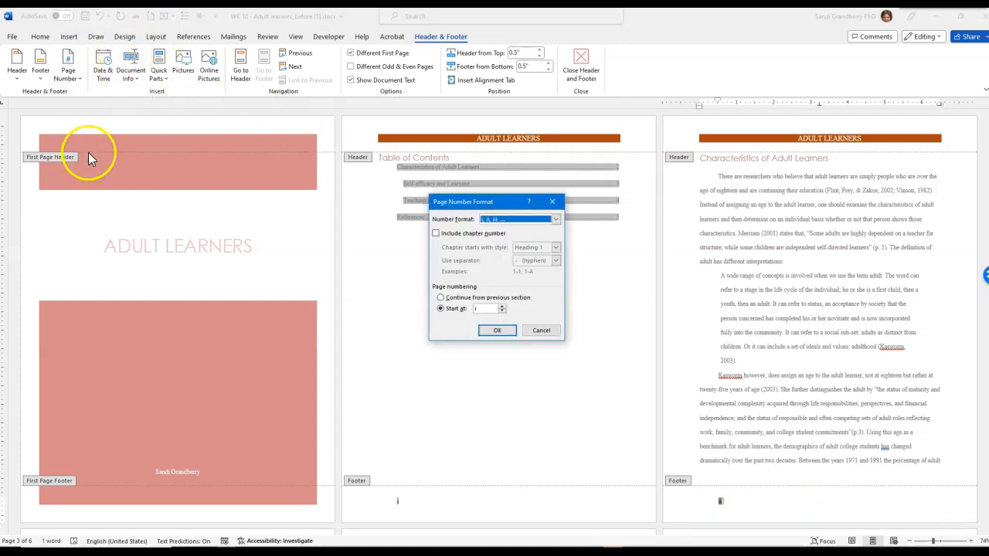
{"action": "left_click", "coordinate": [555, 220]}
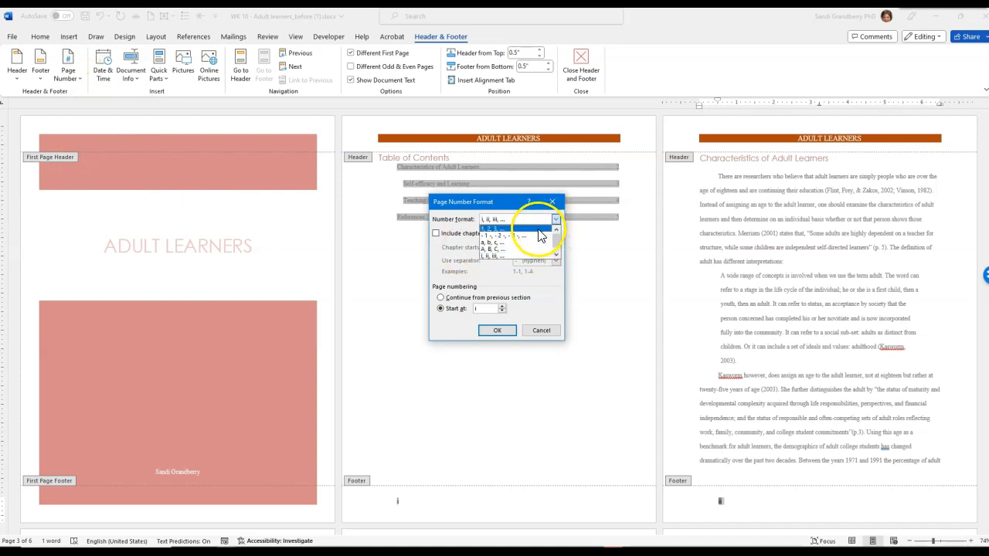
{"action": "left_click", "coordinate": [541, 236]}
{"action": "left_click", "coordinate": [496, 329]}
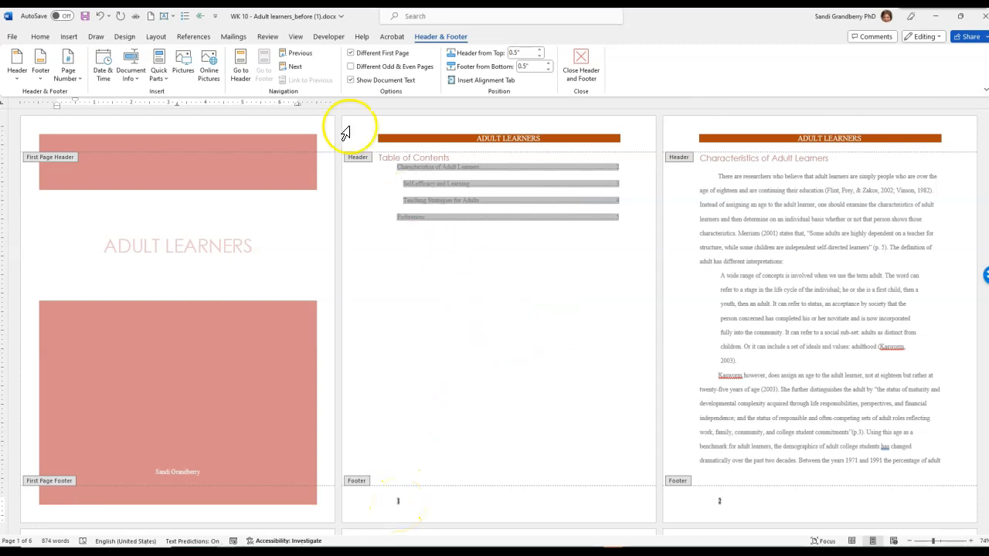
Show the formatting marks and delete the page break below the table of contents
{"action": "left_click", "coordinate": [40, 36]}
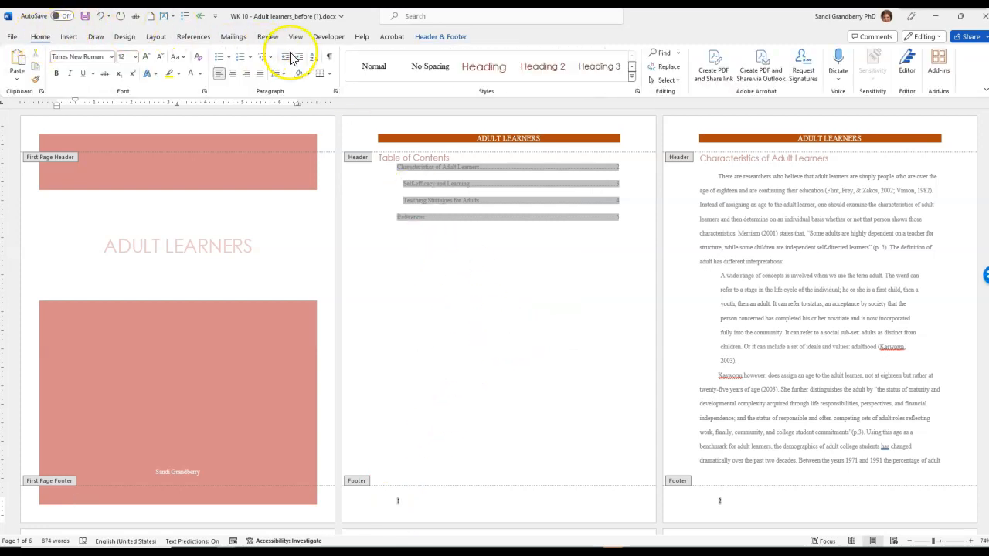
{"action": "left_click", "coordinate": [328, 61]}
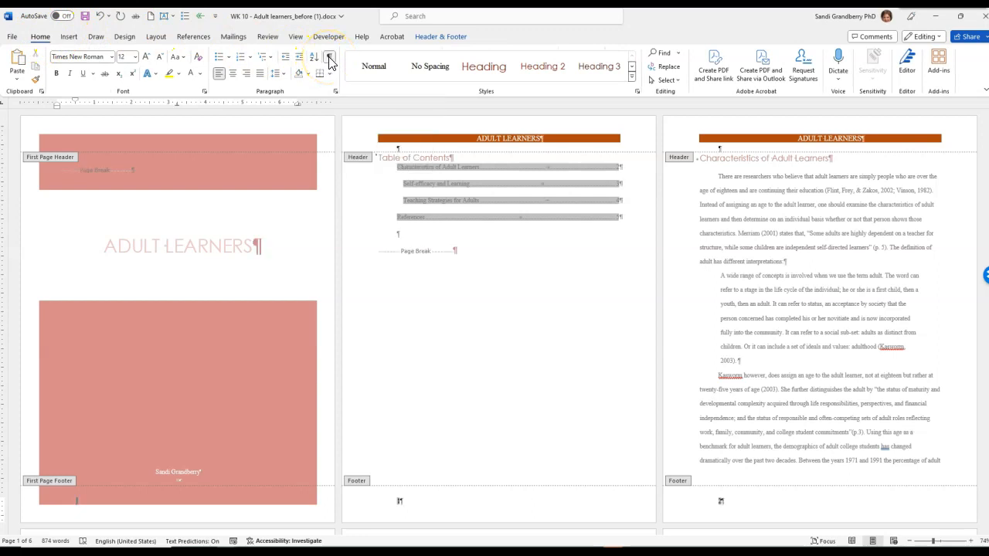
{"action": "double_click", "coordinate": [453, 285]}
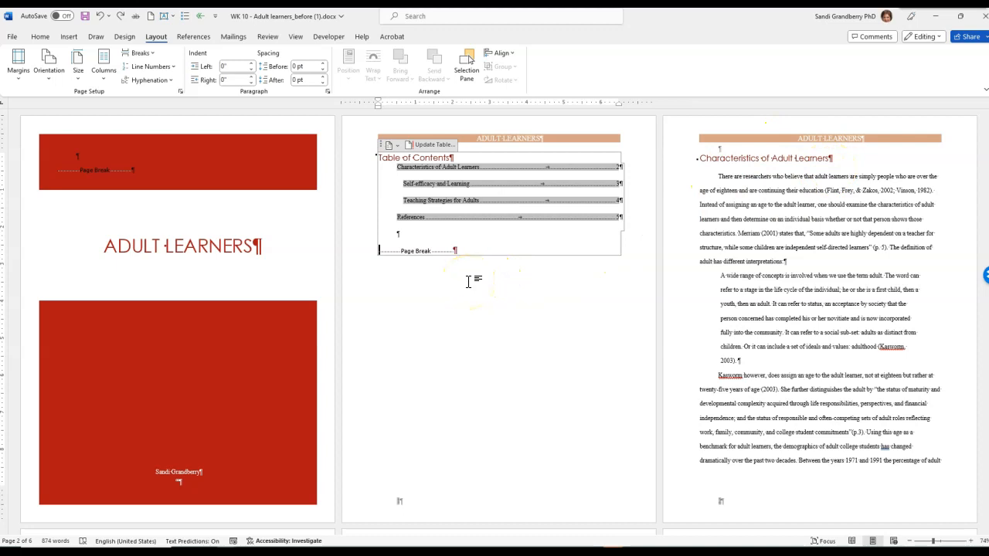
{"action": "key", "text": "Delete"}
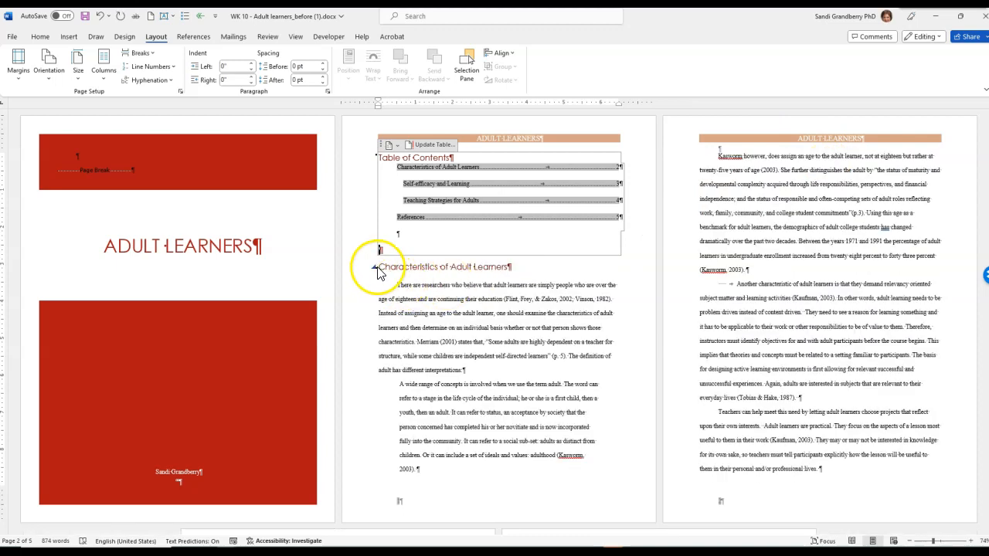
Insert a Next Page section break before the heading "Characteristics of Adult Learners"
{"action": "left_click", "coordinate": [379, 267]}
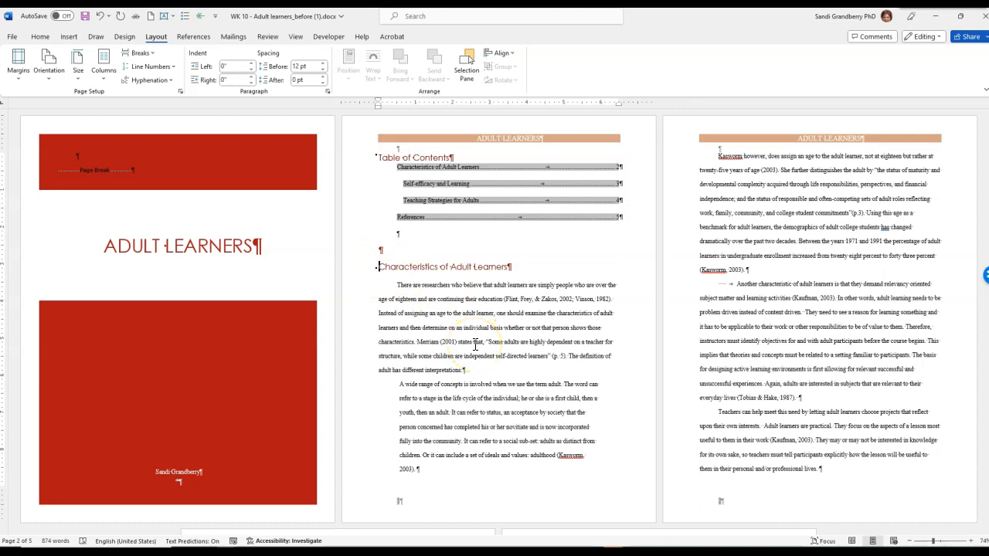
{"action": "left_click", "coordinate": [138, 53]}
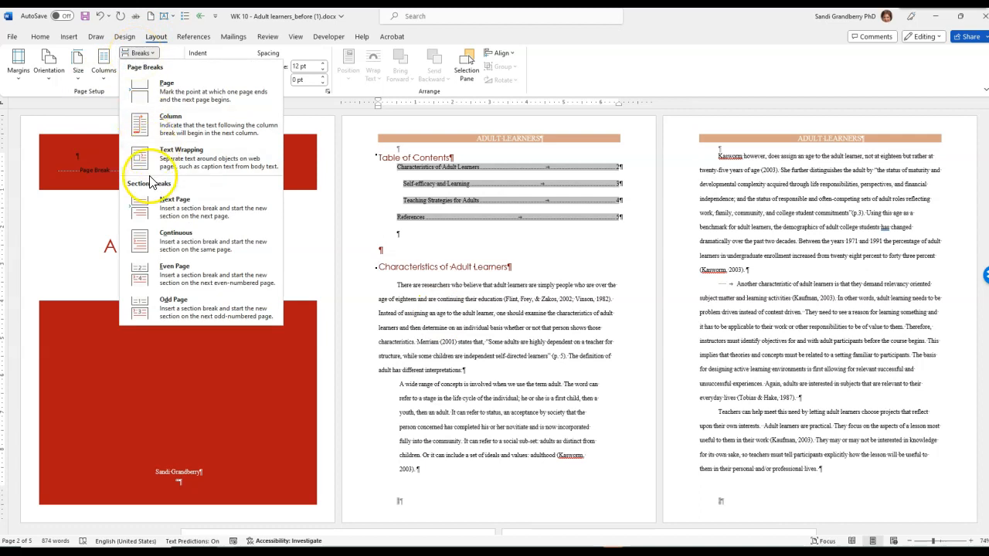
{"action": "left_click", "coordinate": [176, 202]}
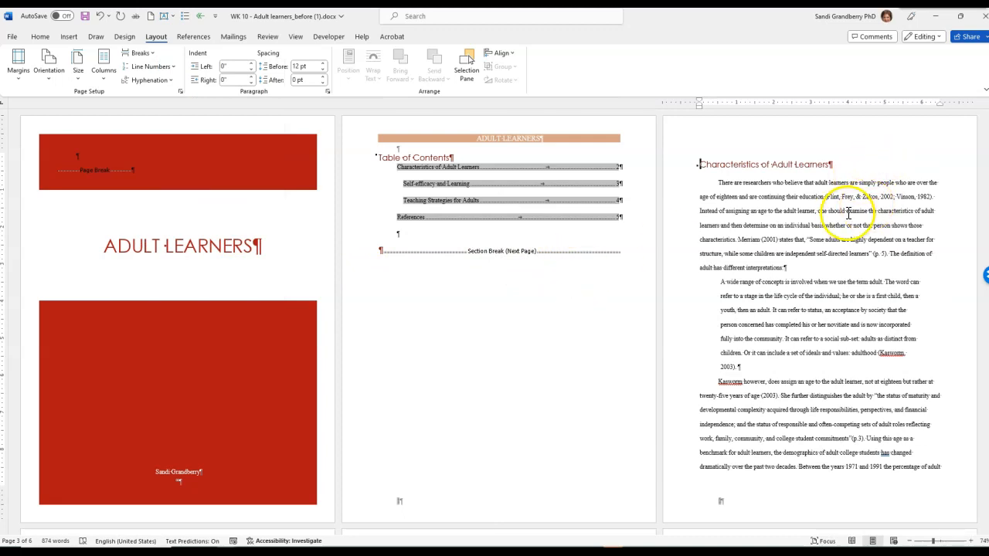
Open the header of section 2 on the third page and turn off Different First Page for that section
{"action": "scroll", "coordinate": [848, 215], "scroll_direction": "down", "scroll_amount": 1}
{"action": "scroll", "coordinate": [848, 215], "scroll_direction": "up", "scroll_amount": 1}
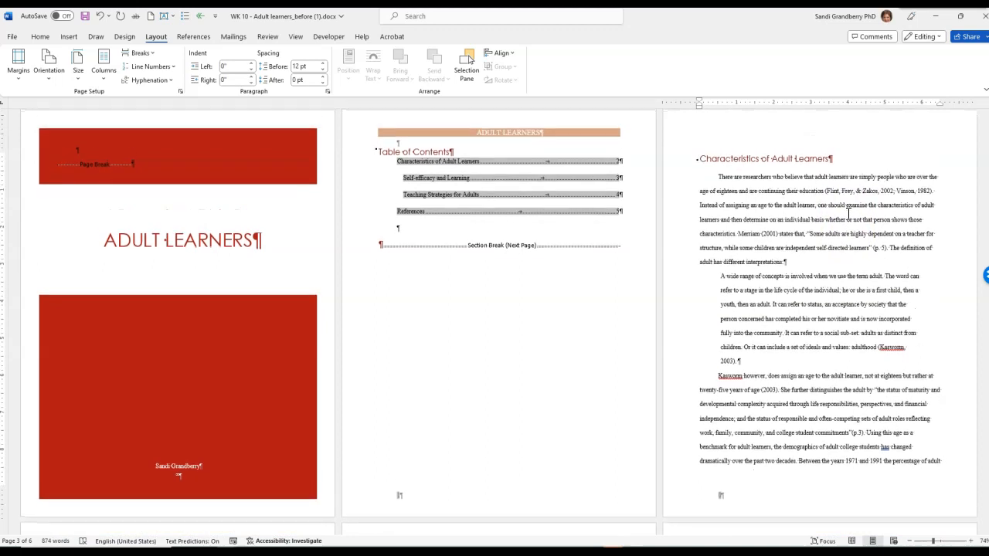
{"action": "double_click", "coordinate": [780, 130]}
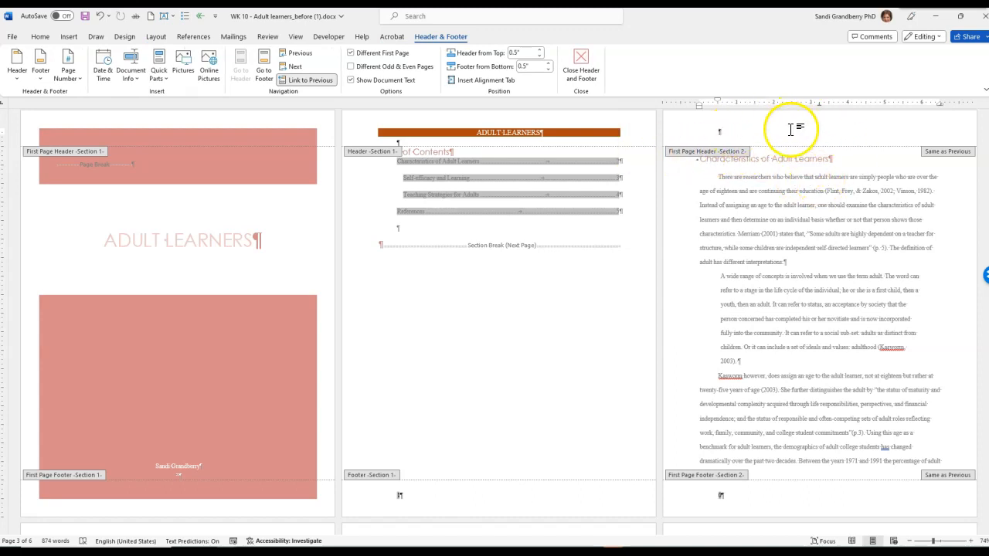
{"action": "left_click", "coordinate": [350, 53]}
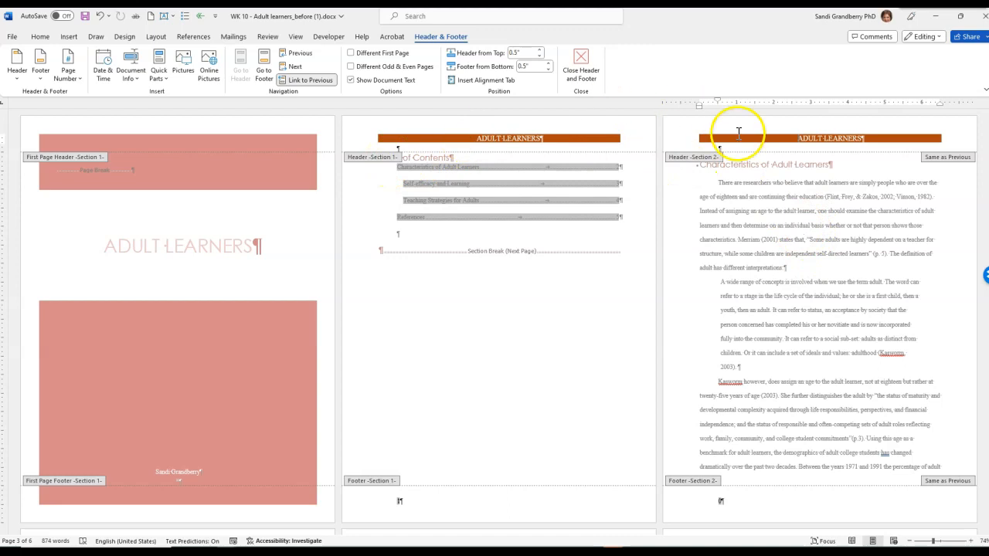
{"action": "left_click", "coordinate": [669, 164]}
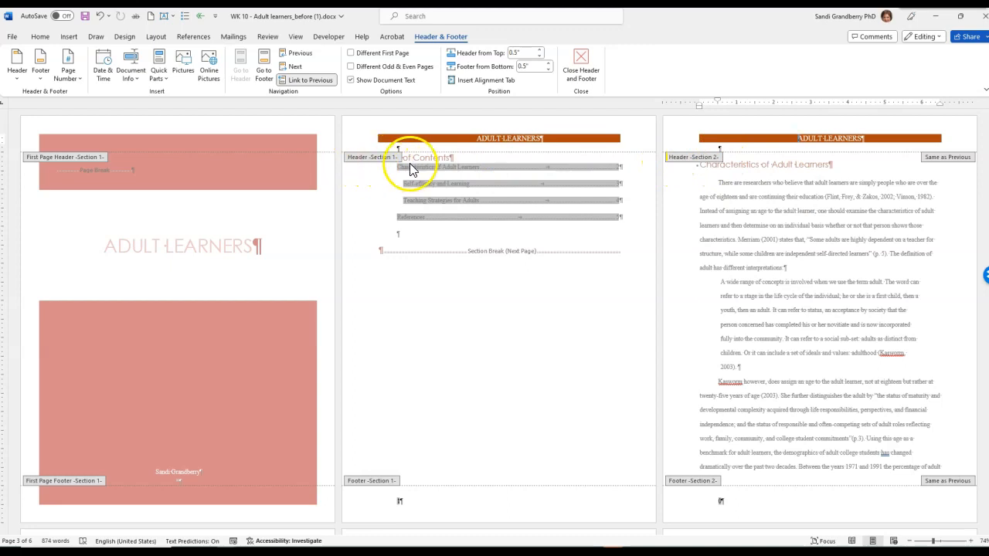
Select the page number in the Table of Contents footer and set section 1's number format to i, ii, iii
{"action": "scroll", "coordinate": [525, 317], "scroll_direction": "down", "scroll_amount": 2}
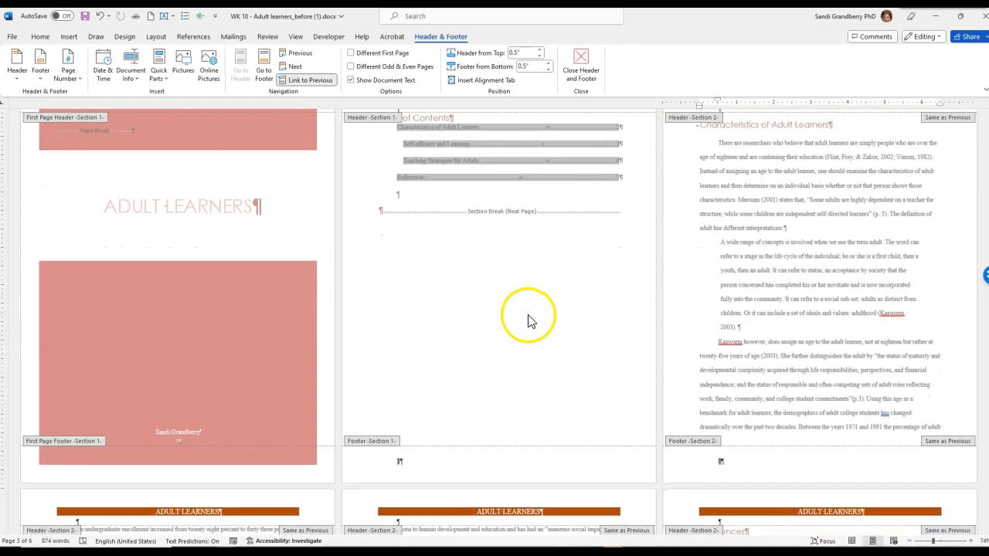
{"action": "scroll", "coordinate": [529, 320], "scroll_direction": "up", "scroll_amount": 1}
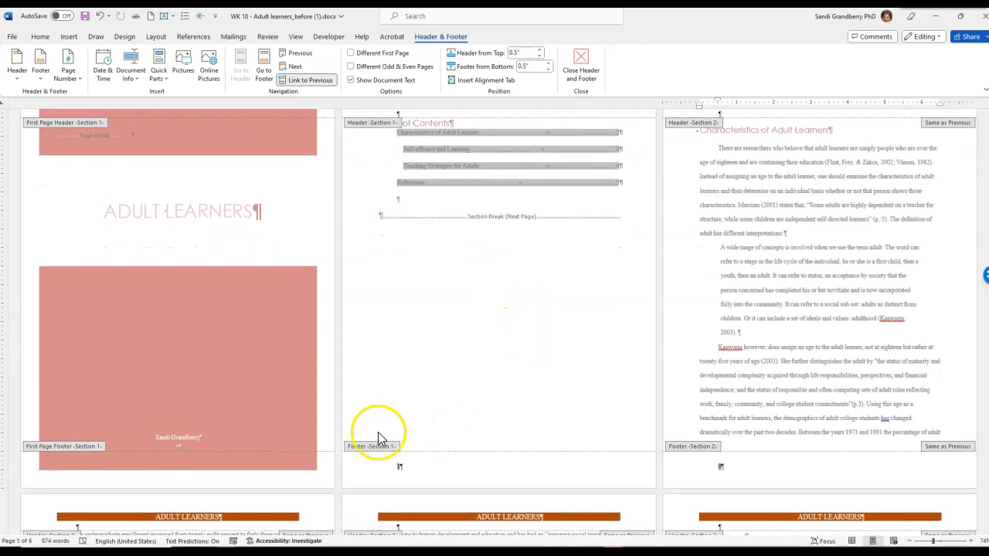
{"action": "double_click", "coordinate": [400, 466]}
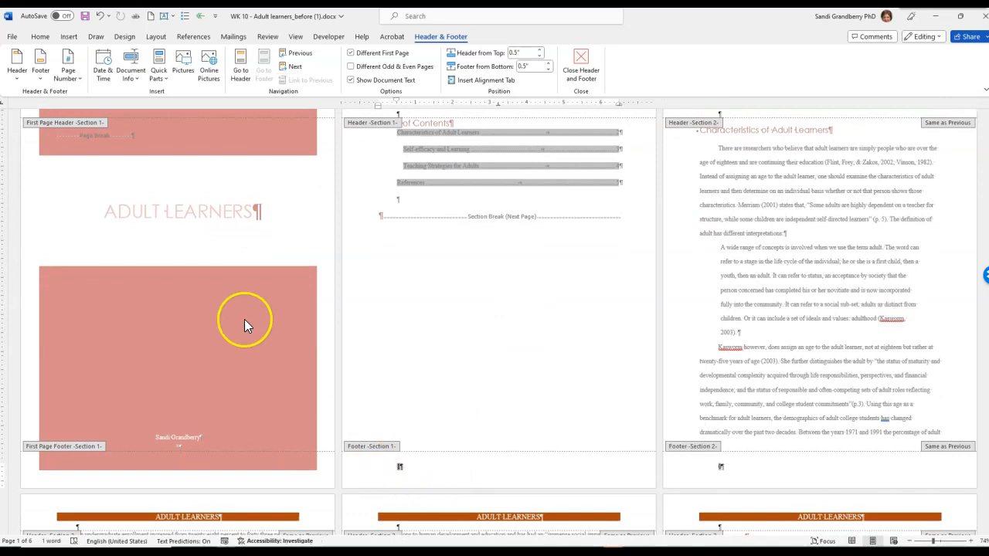
{"action": "left_click", "coordinate": [68, 77]}
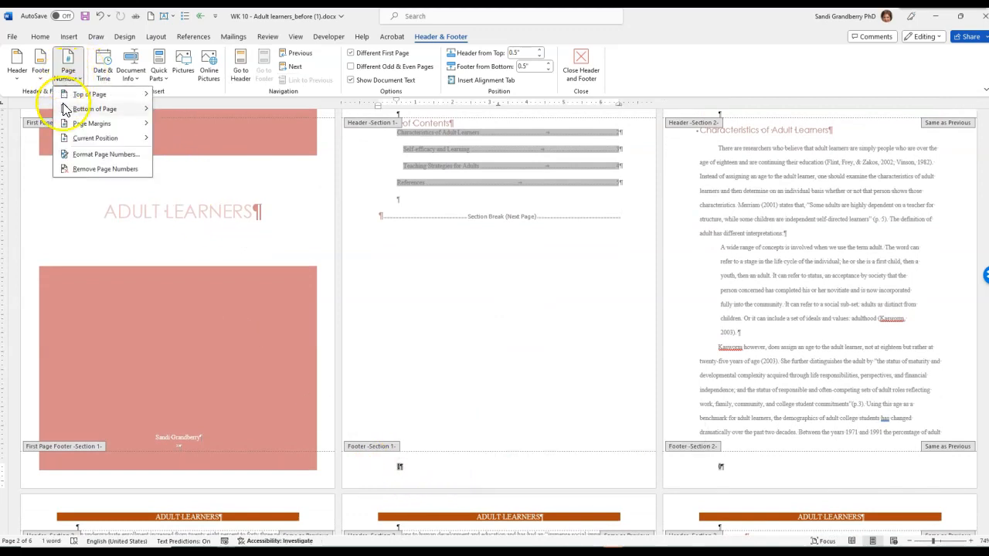
{"action": "left_click", "coordinate": [80, 153]}
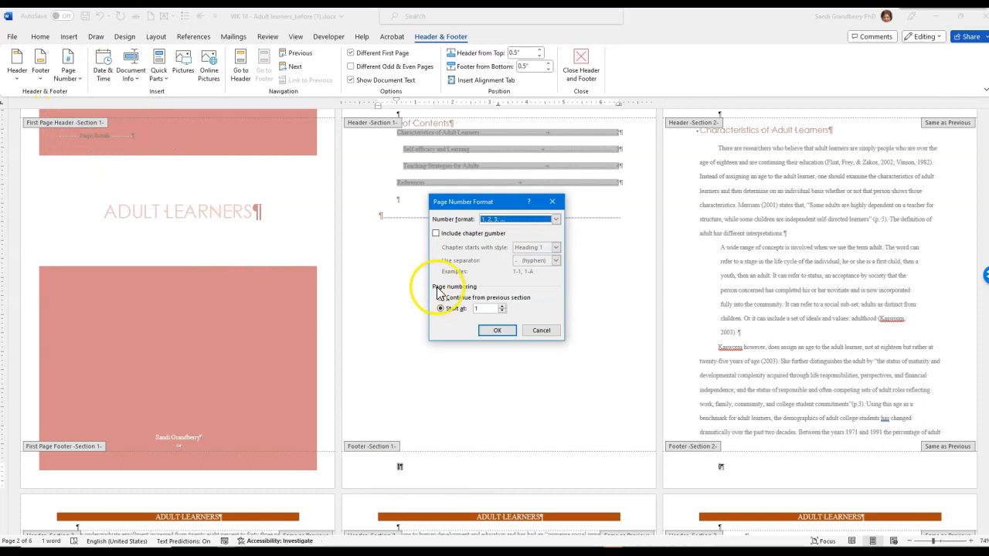
{"action": "left_click", "coordinate": [555, 220]}
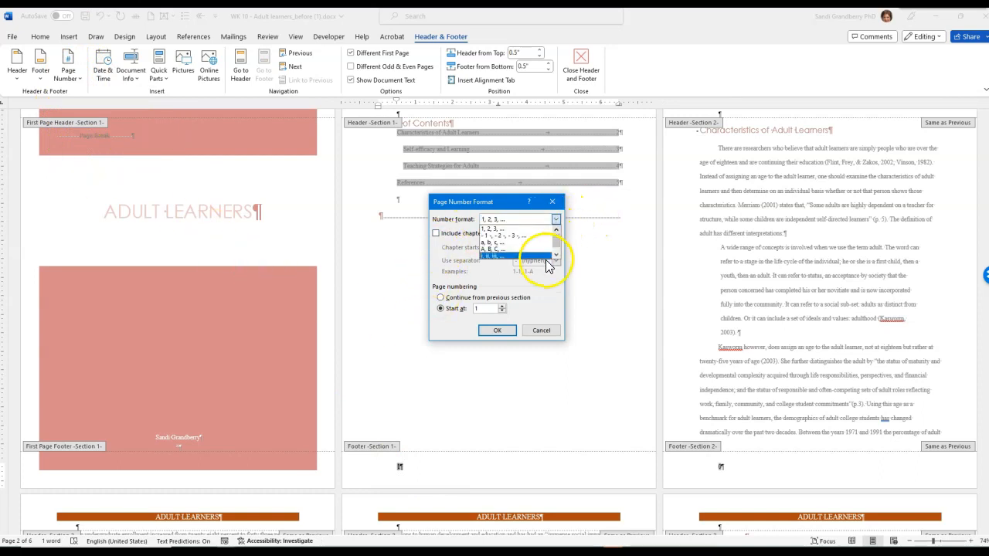
{"action": "left_click", "coordinate": [548, 261]}
{"action": "left_click", "coordinate": [510, 333]}
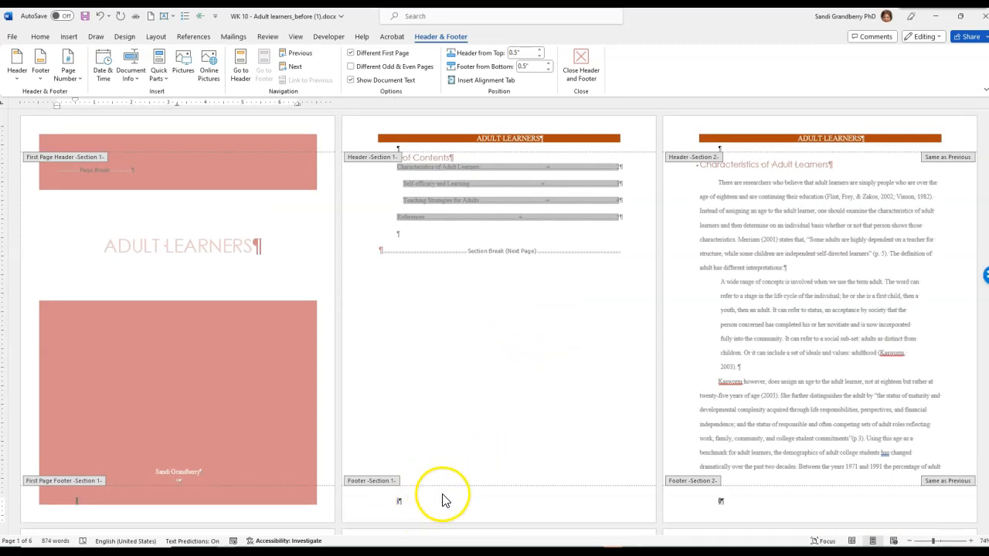
{"action": "double_click", "coordinate": [462, 472]}
{"action": "scroll", "coordinate": [460, 470], "scroll_direction": "up", "scroll_amount": 10, "text": "ctrl"}
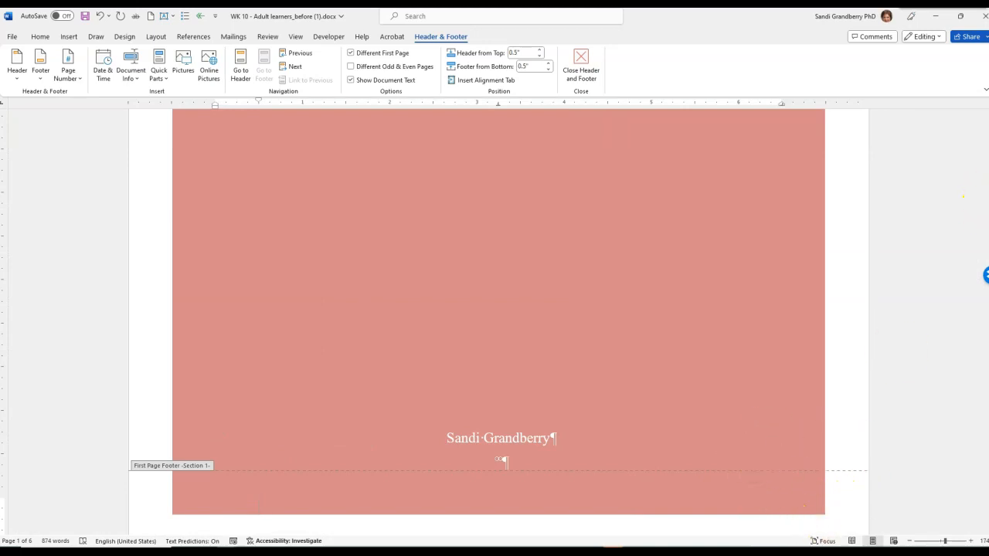
Select the page number in the section 2 footer and set that section's page numbering to start at 1
{"action": "left_click_drag", "start_coordinate": [988, 173], "coordinate": [985, 275]}
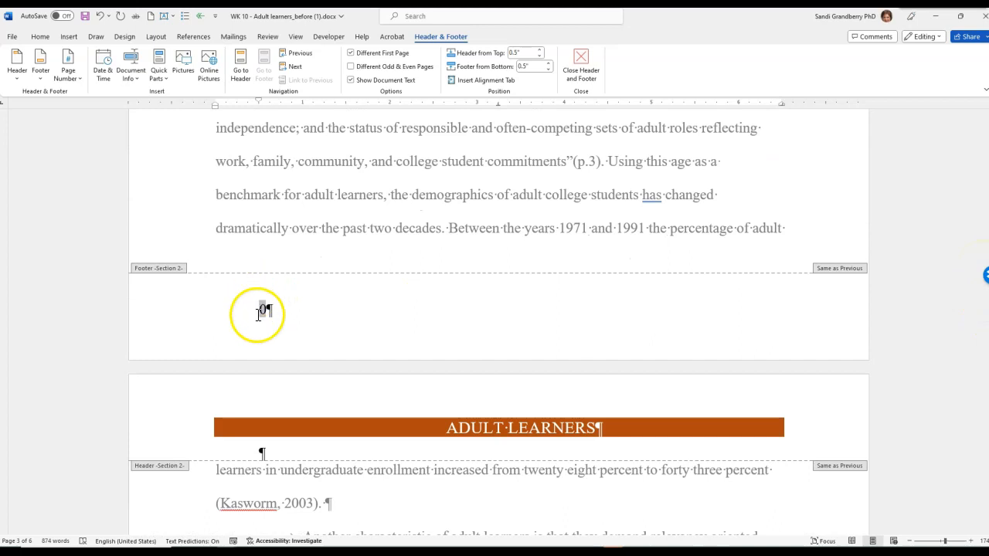
{"action": "left_click", "coordinate": [260, 309]}
{"action": "double_click", "coordinate": [264, 309]}
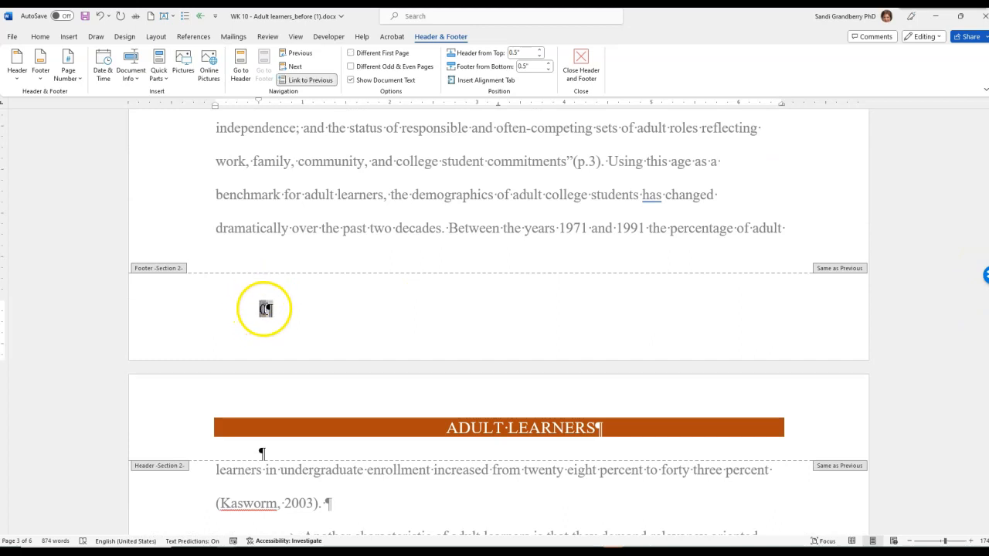
{"action": "left_click", "coordinate": [73, 80]}
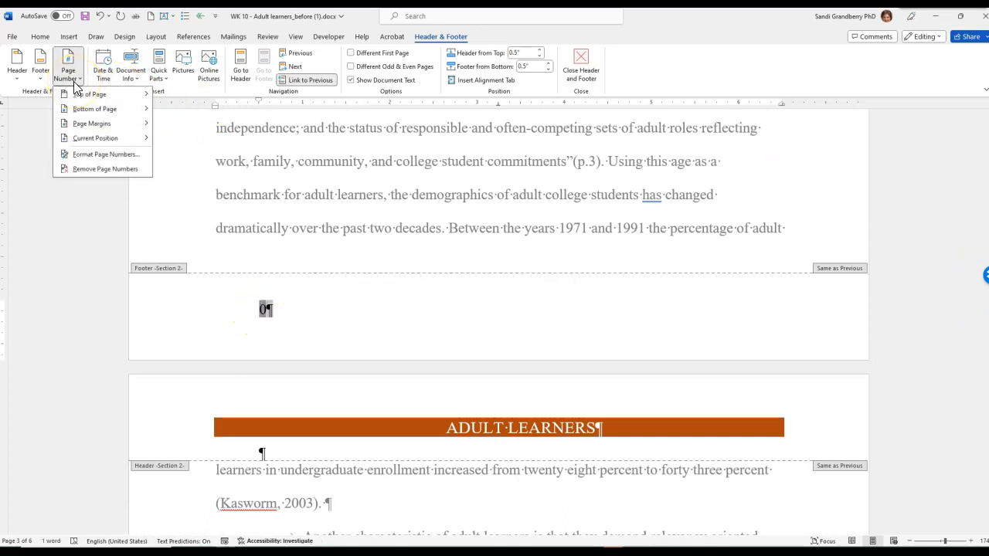
{"action": "left_click", "coordinate": [99, 154]}
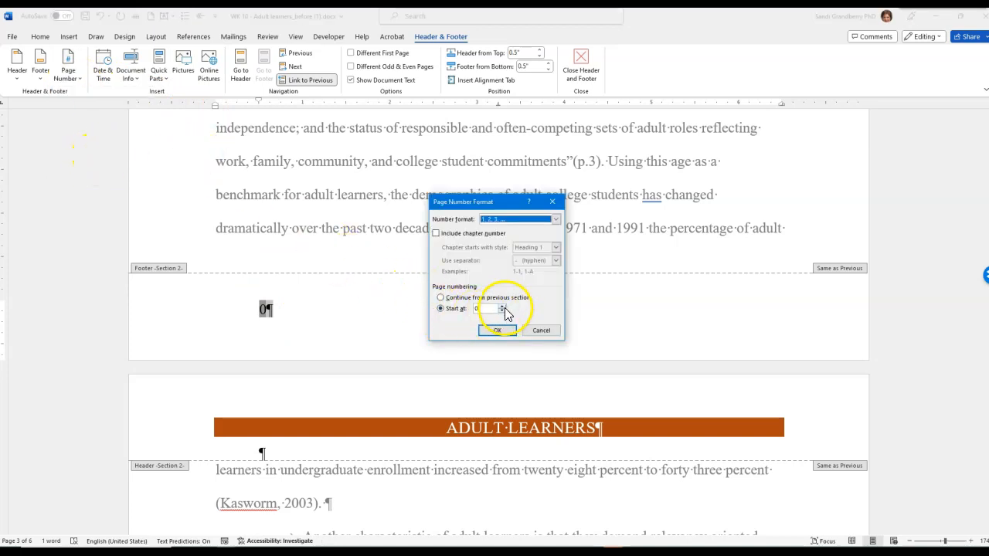
{"action": "left_click", "coordinate": [499, 331]}
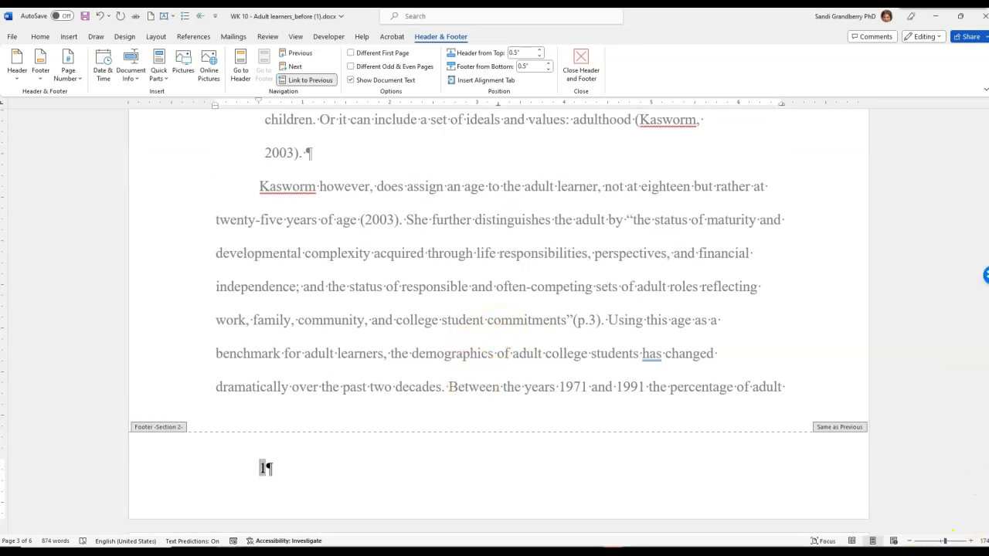
Close the header and footer from the cover page and show multiple pages of the document side by side
{"action": "left_click_drag", "start_coordinate": [986, 313], "coordinate": [986, 124]}
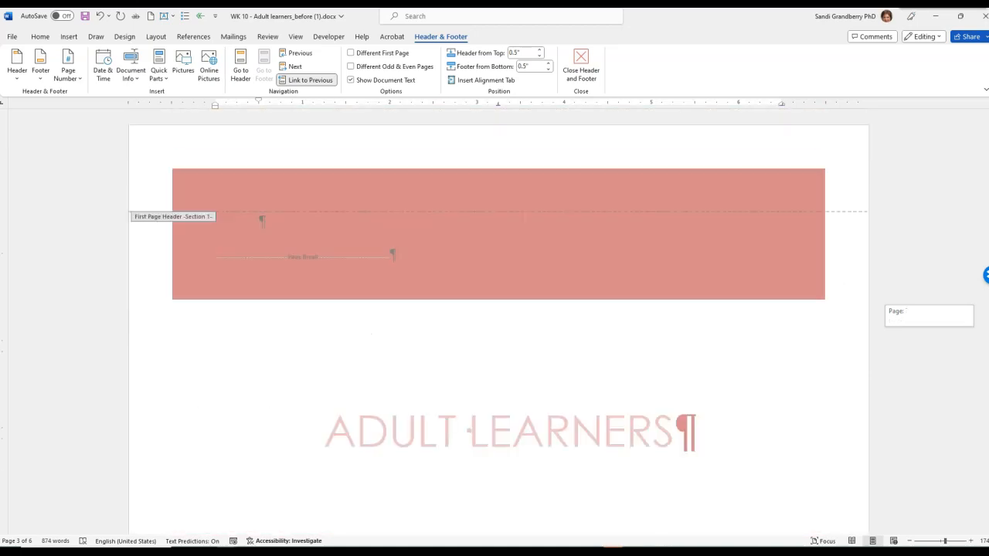
{"action": "double_click", "coordinate": [601, 268]}
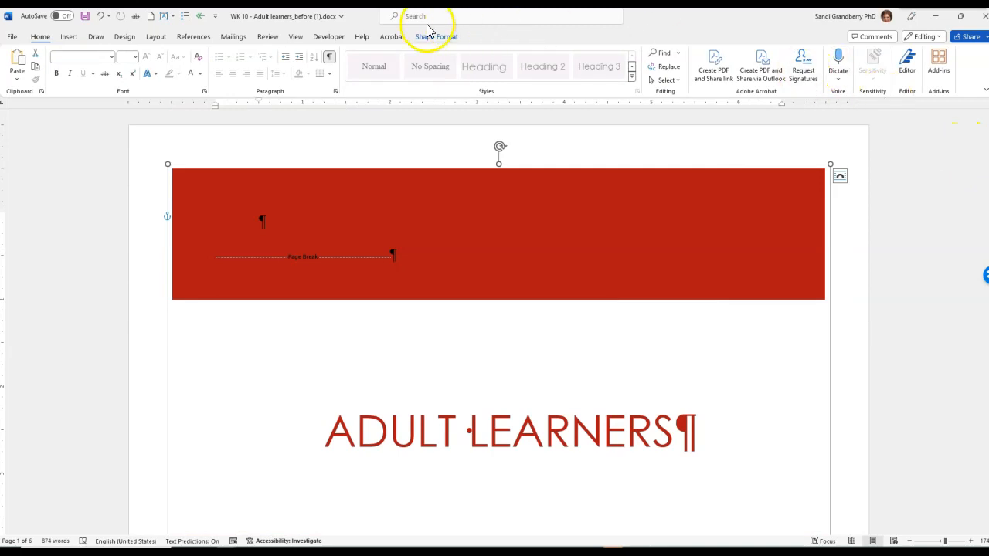
{"action": "left_click", "coordinate": [296, 38]}
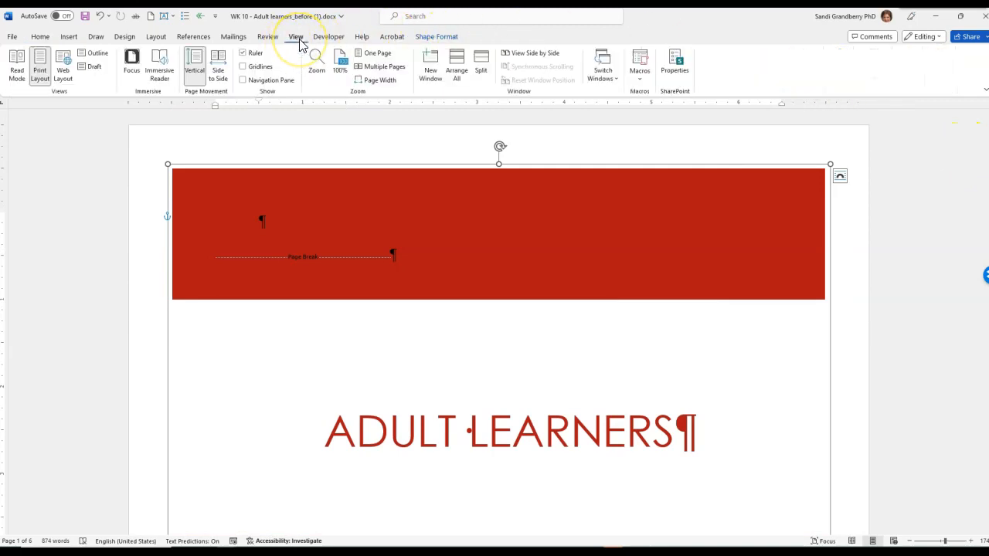
{"action": "left_click", "coordinate": [377, 66]}
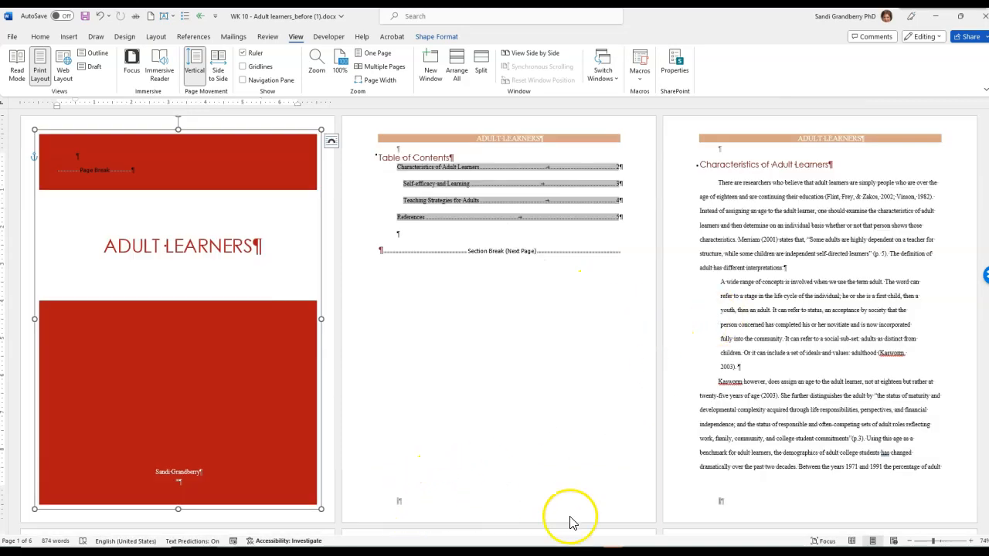
Inspect the Table of Contents page's footer number and preview the pages with the formatting marks temporarily hidden
{"action": "double_click", "coordinate": [416, 507]}
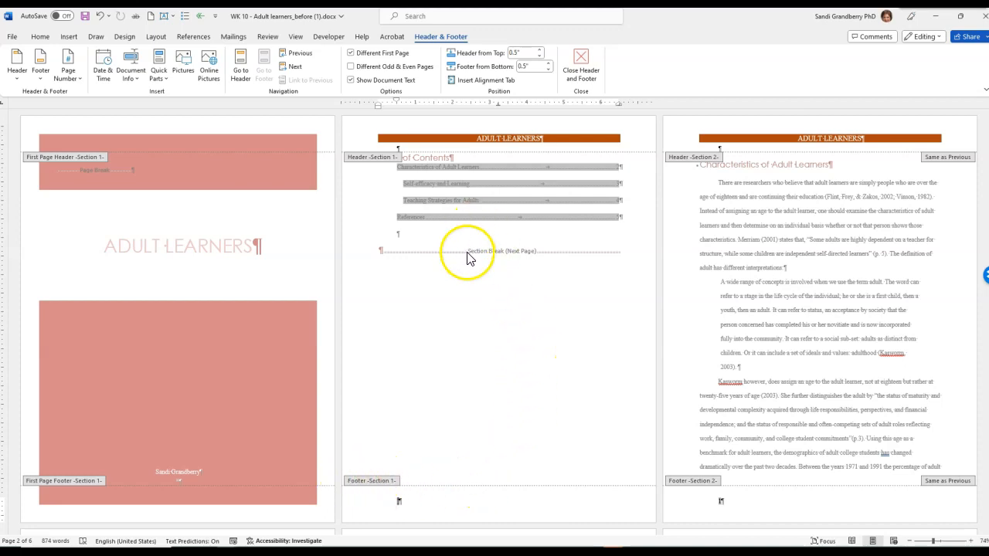
{"action": "double_click", "coordinate": [479, 313]}
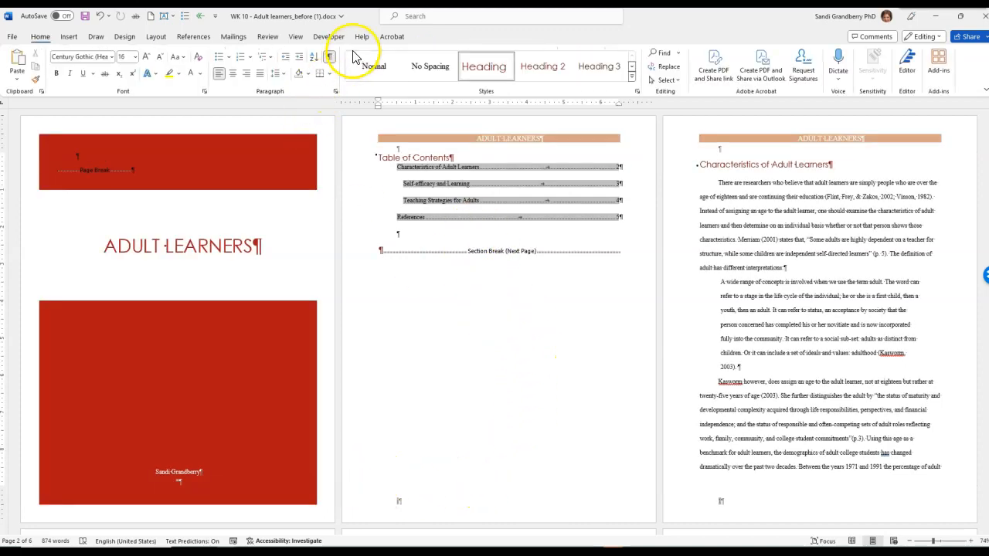
{"action": "left_click", "coordinate": [328, 57]}
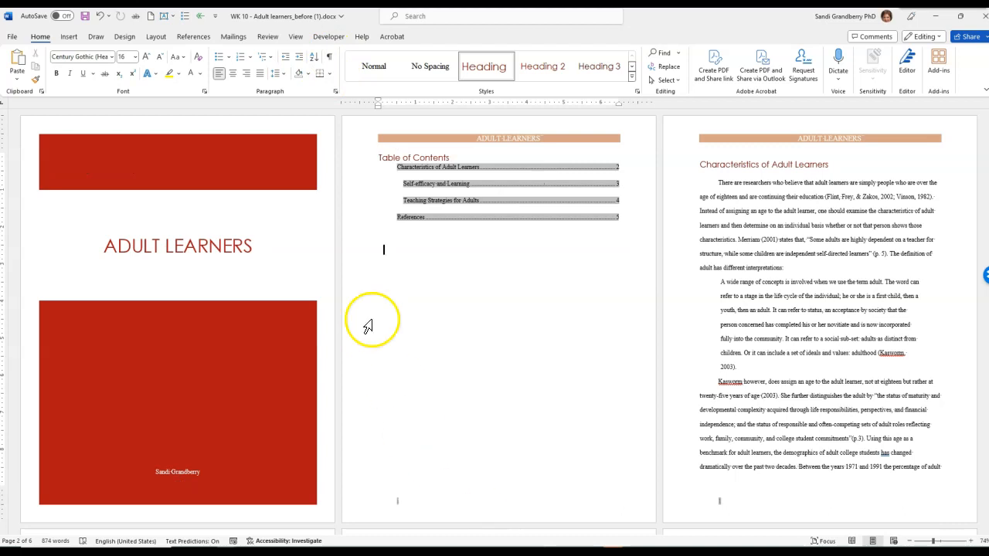
{"action": "left_click", "coordinate": [328, 57]}
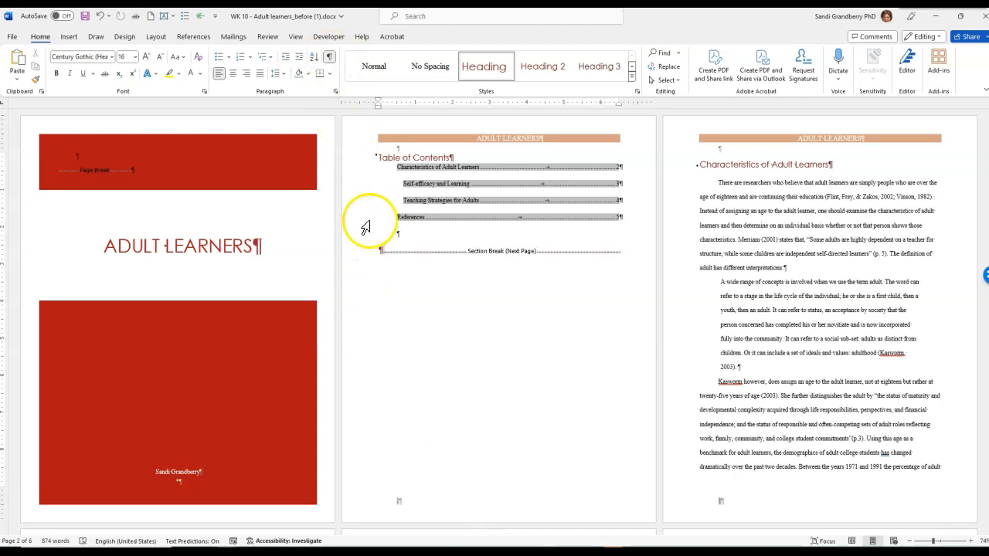